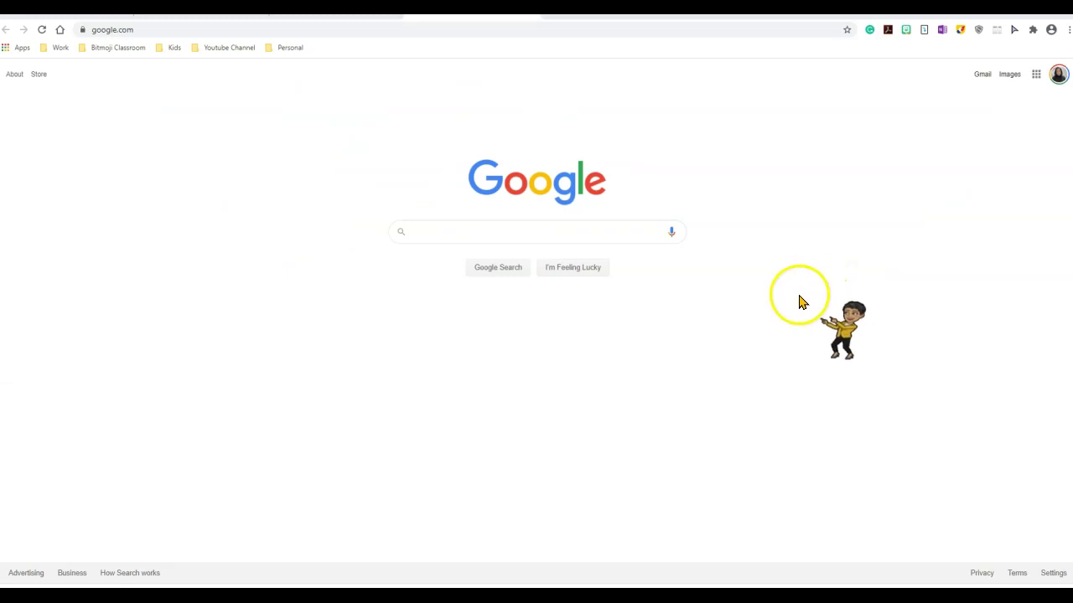
Search the Bitmoji extension for "point" stickers.
left_click(903, 35)
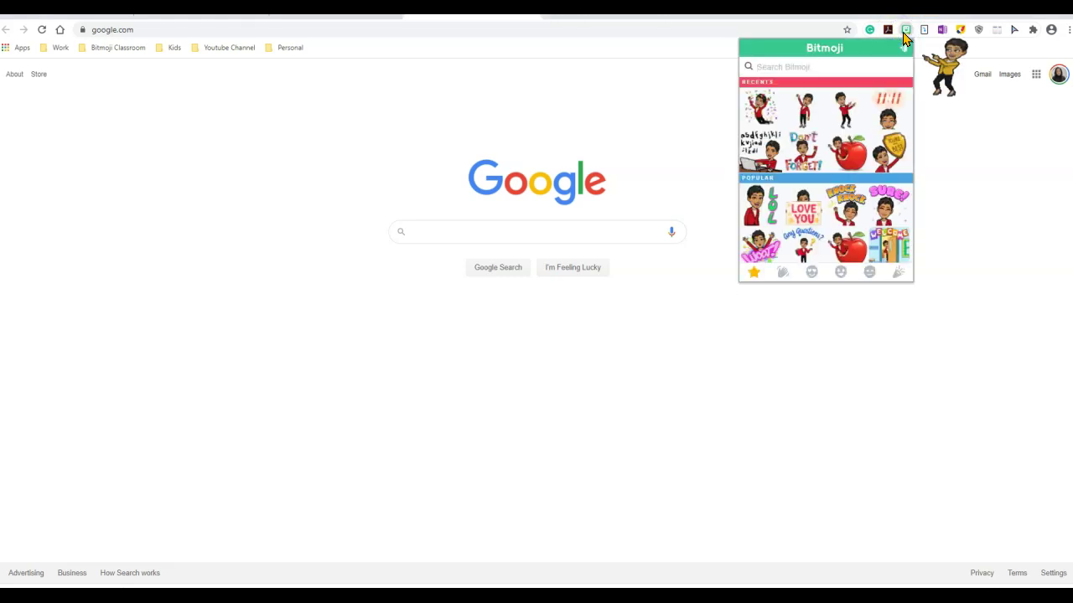
left_click(879, 66)
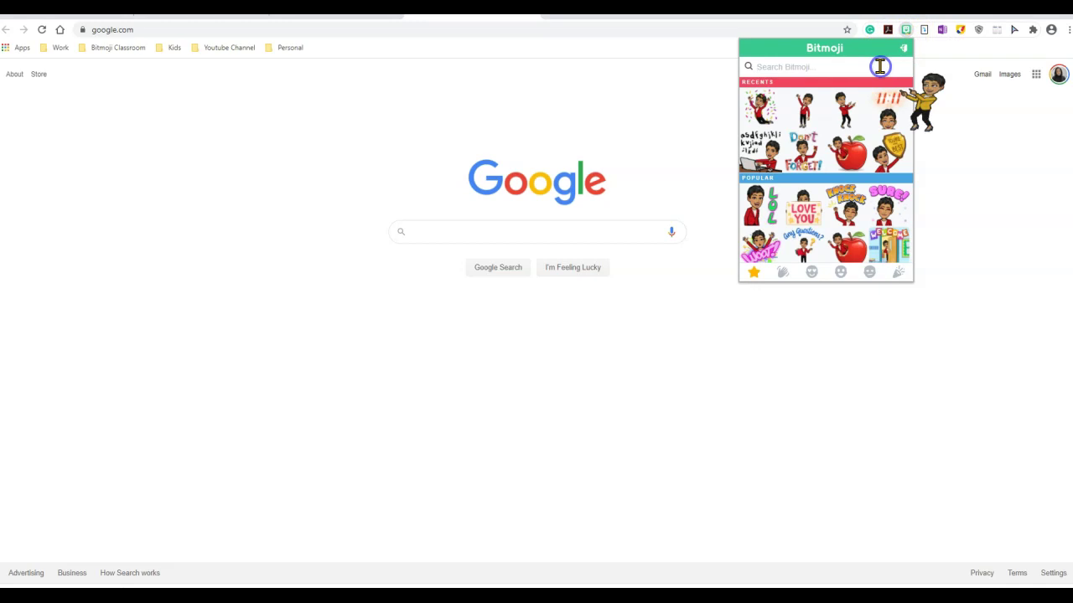
type("point")
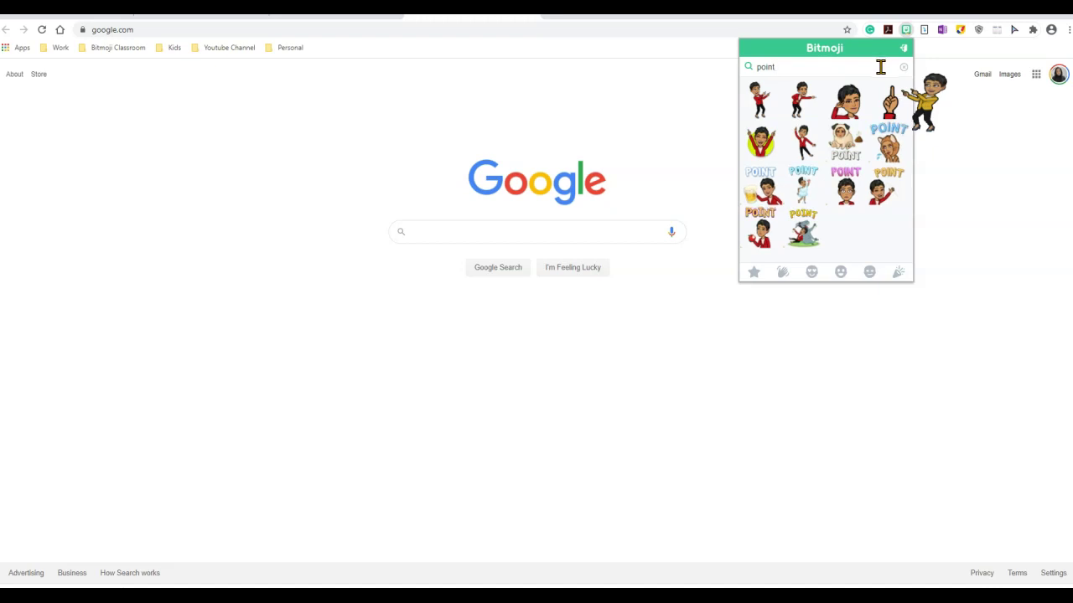
Save the sticker of the character pointing upward with one arm as a PNG image named Cursor1 on the Desktop.
right_click(802, 143)
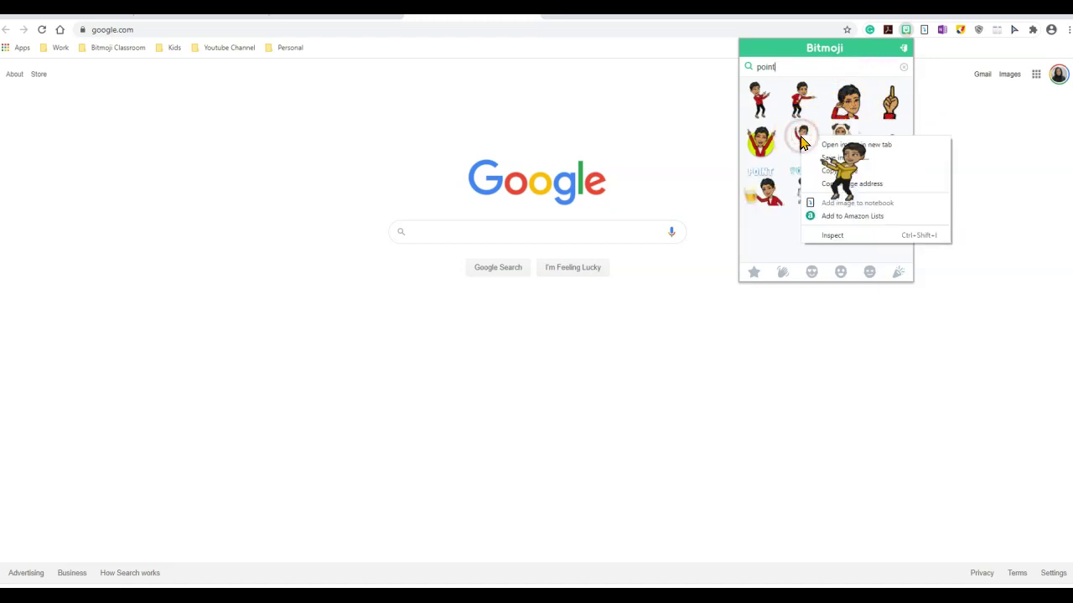
left_click(844, 165)
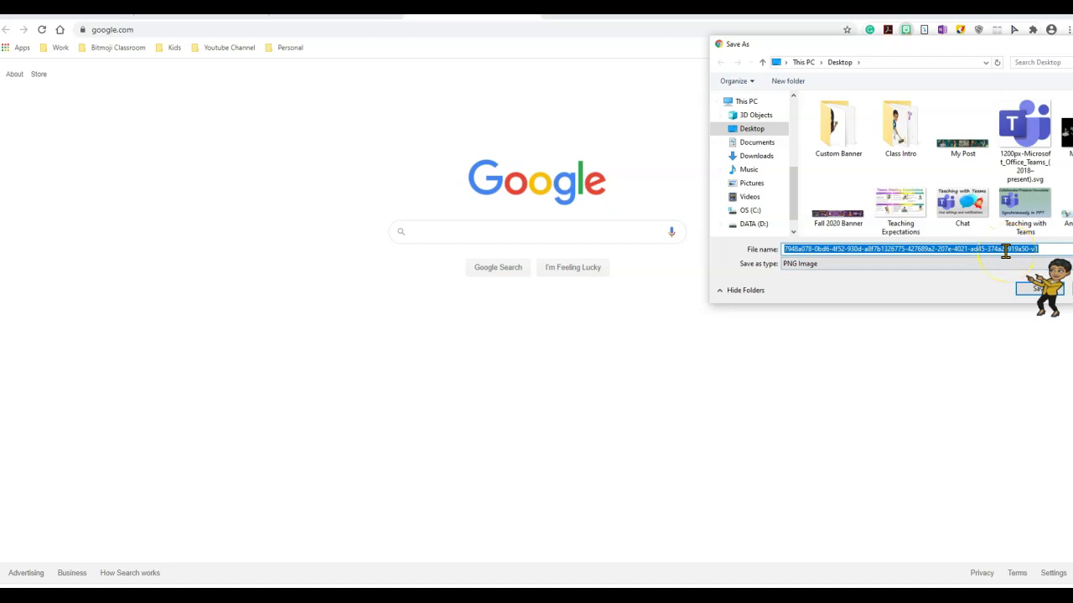
type("Cursor")
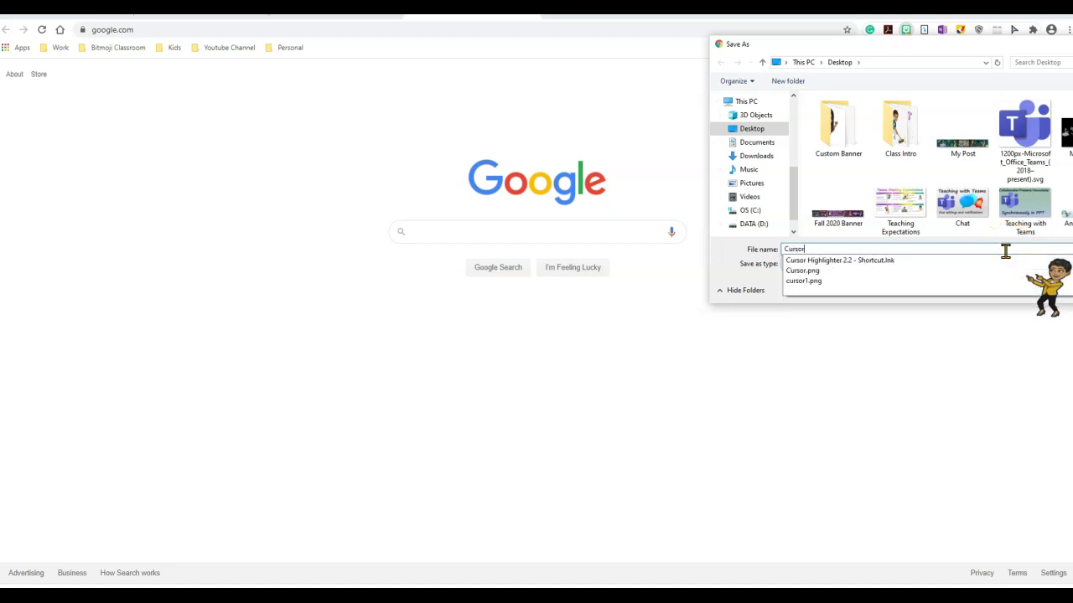
type("1")
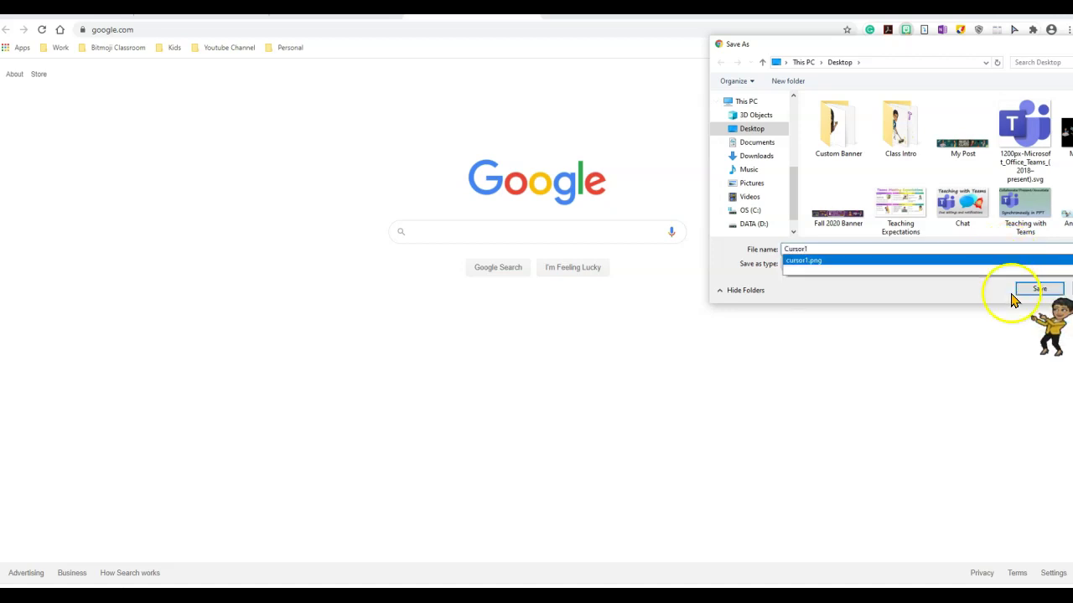
left_click(1030, 295)
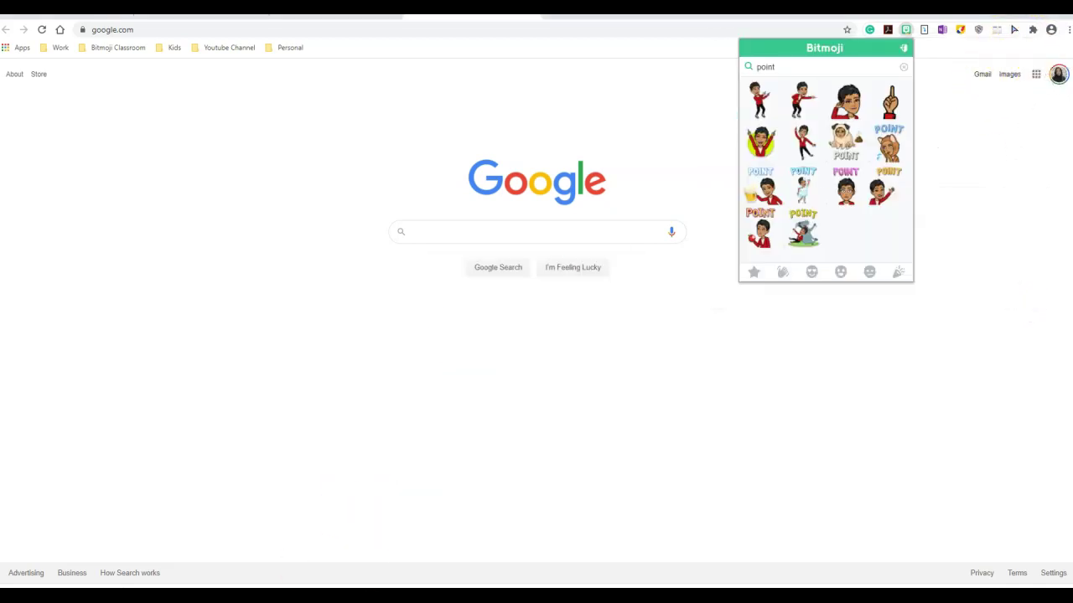
Switch to remove.bg, upload cursor1 from the Desktop to strip its background, and download the preview image.
left_click(886, 113)
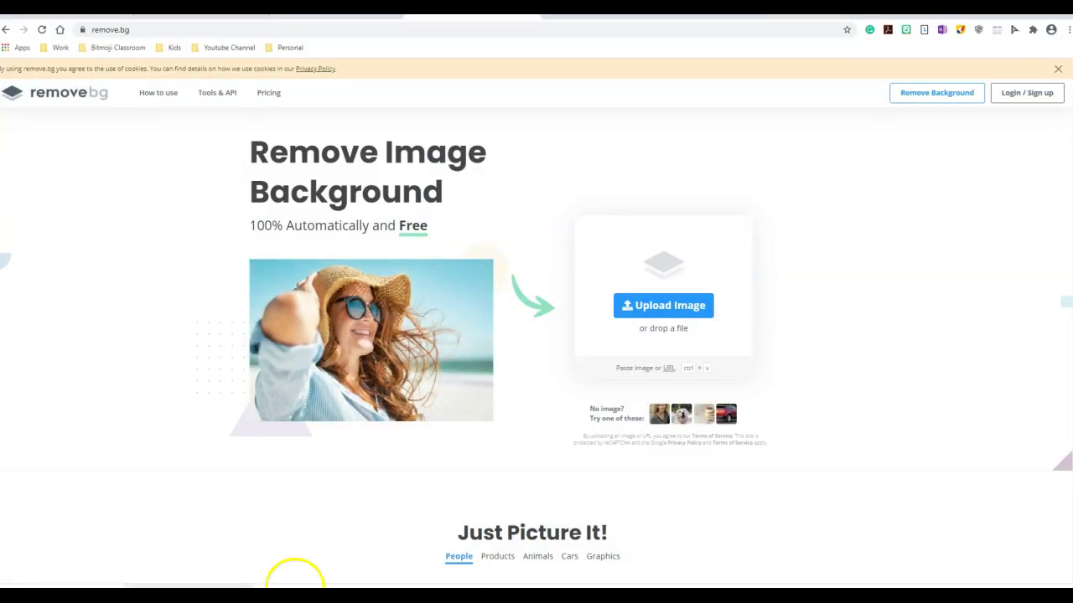
left_click(669, 317)
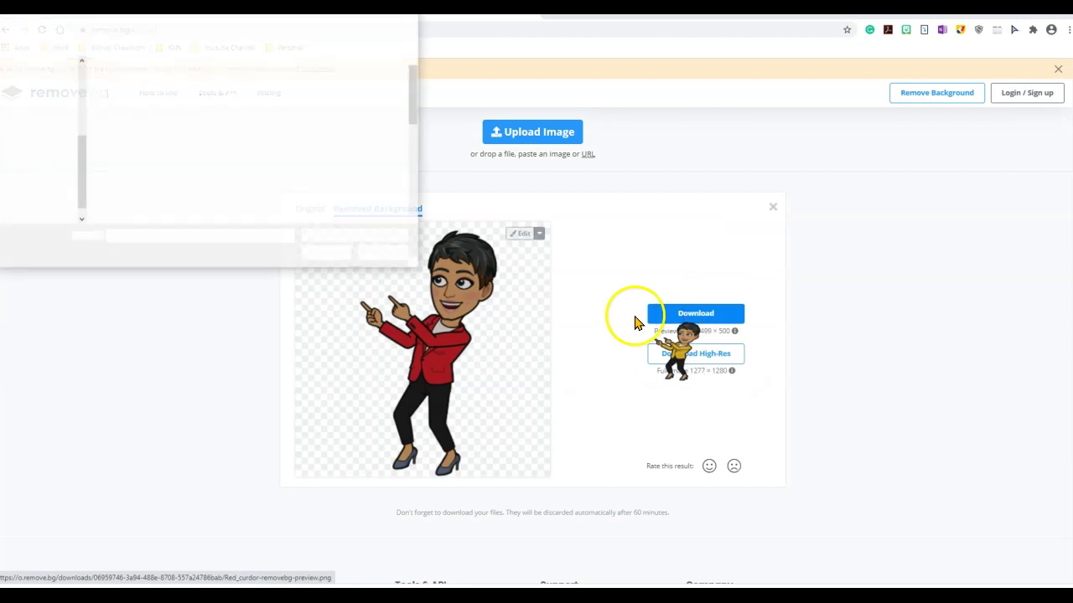
left_click_drag(411, 115, 411, 180)
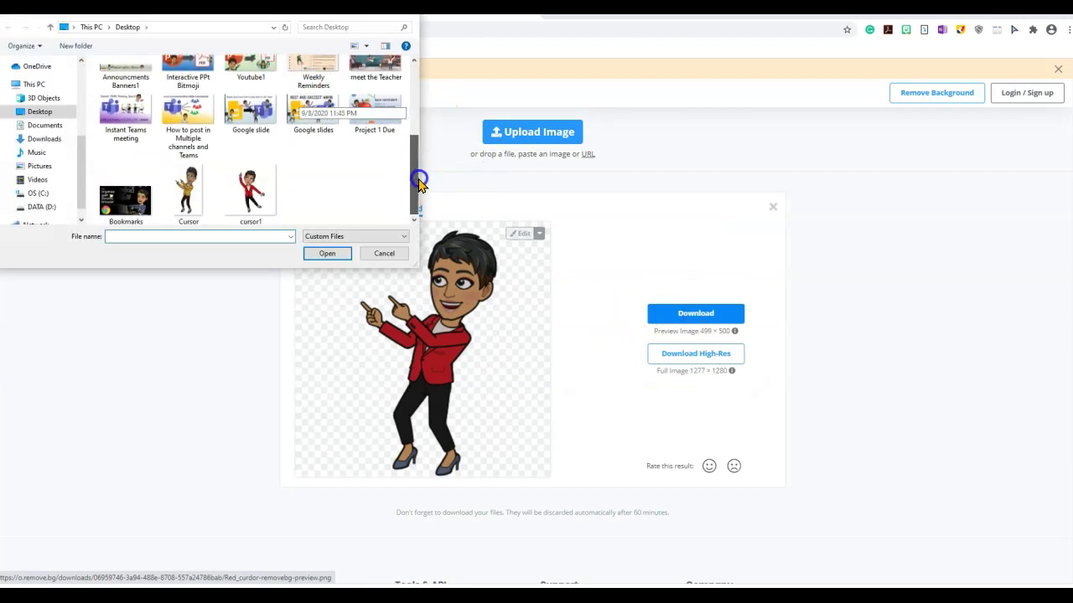
left_click(257, 191)
left_click(326, 253)
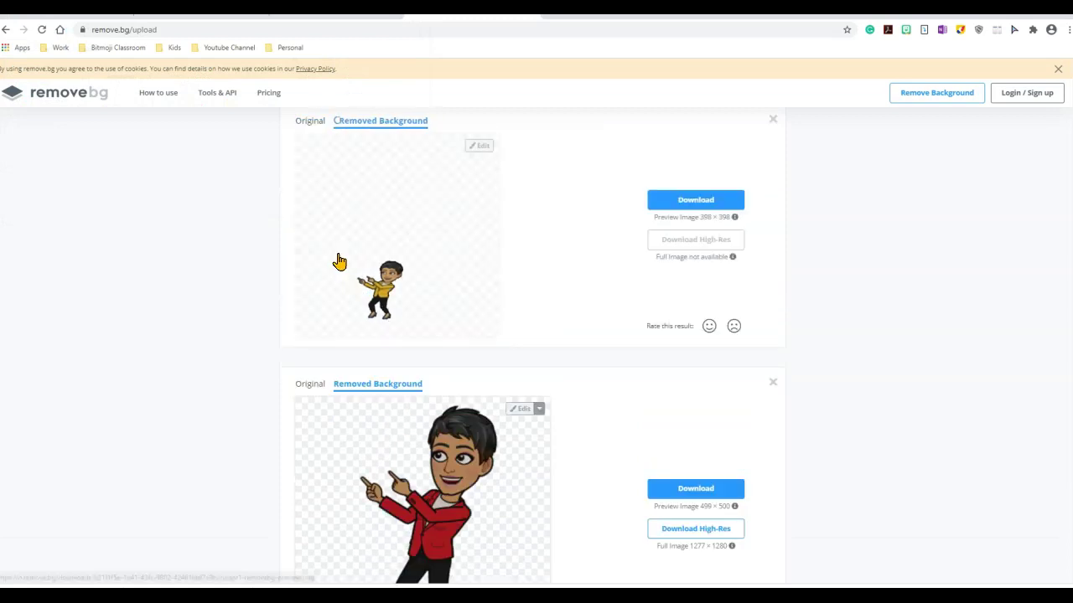
left_click(698, 203)
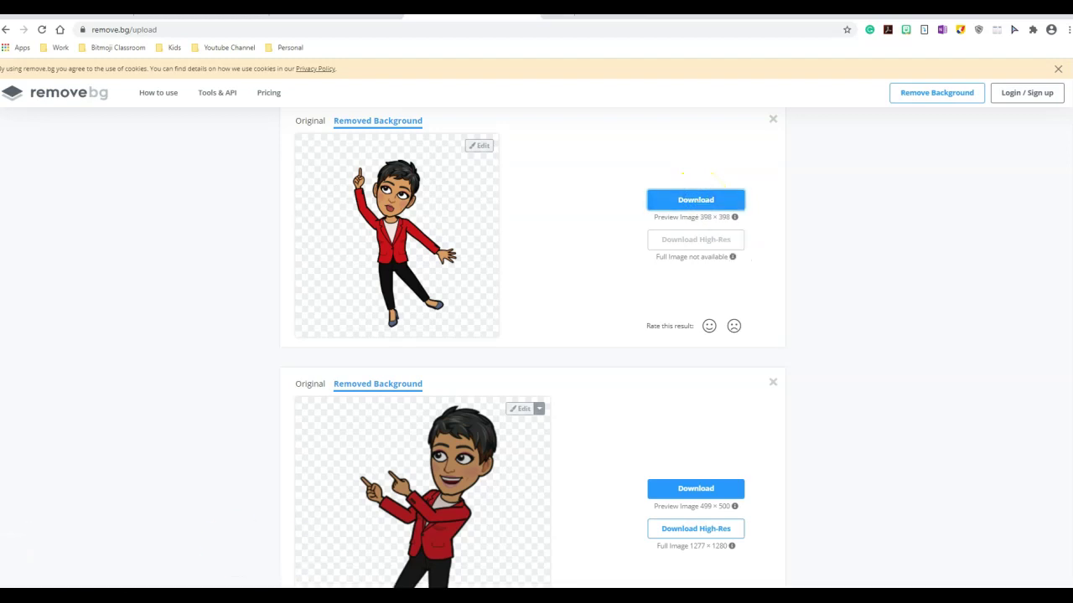
Move the cursor1-removebg-preview image from the Downloads folder to the Desktop.
key("super+e")
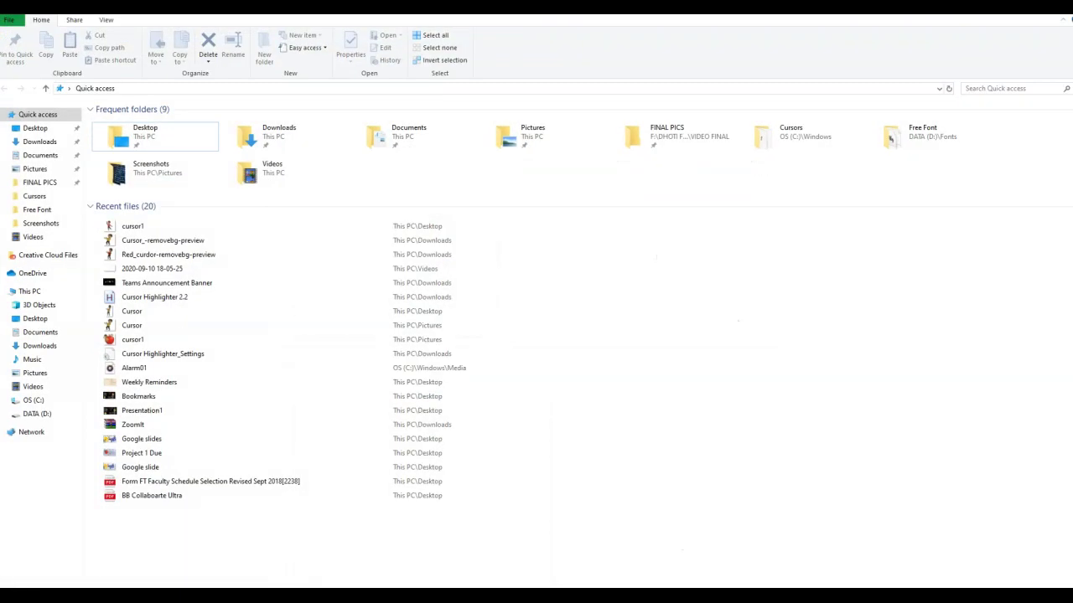
left_click(52, 143)
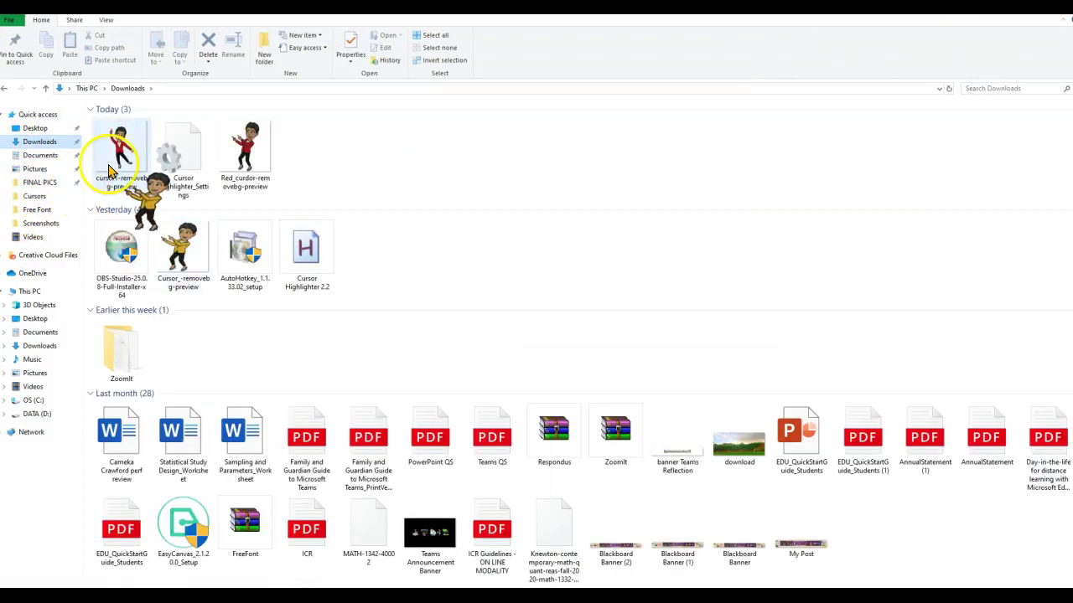
right_click(125, 164)
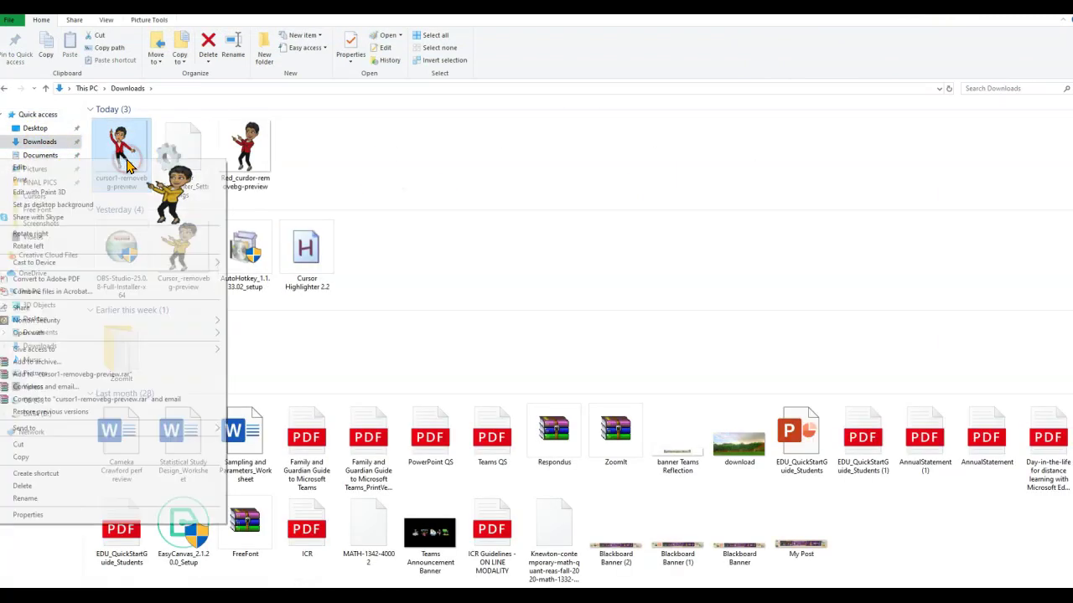
left_click(34, 444)
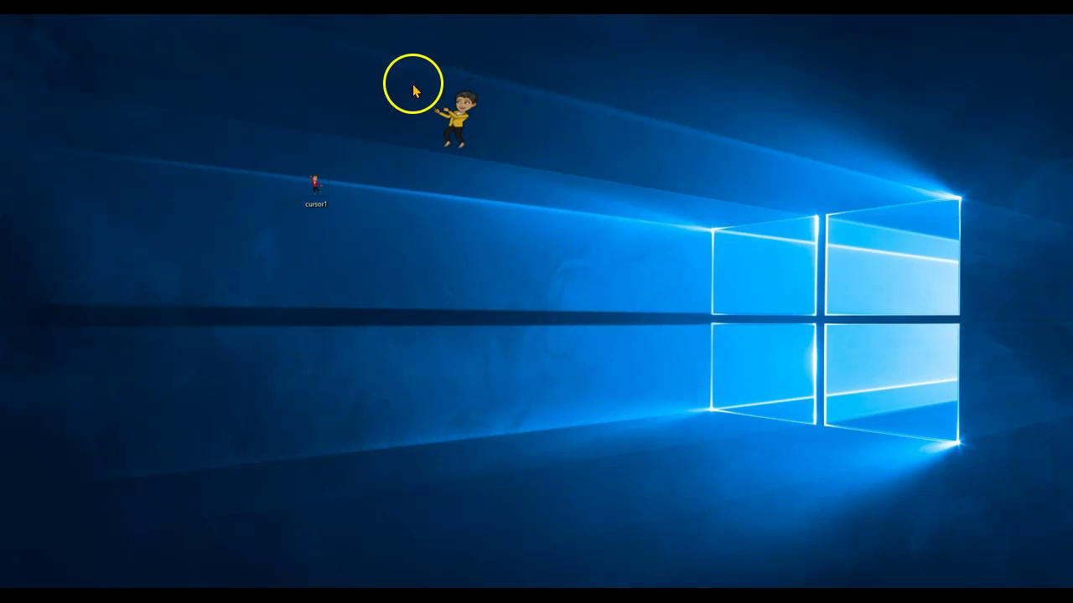
right_click(411, 87)
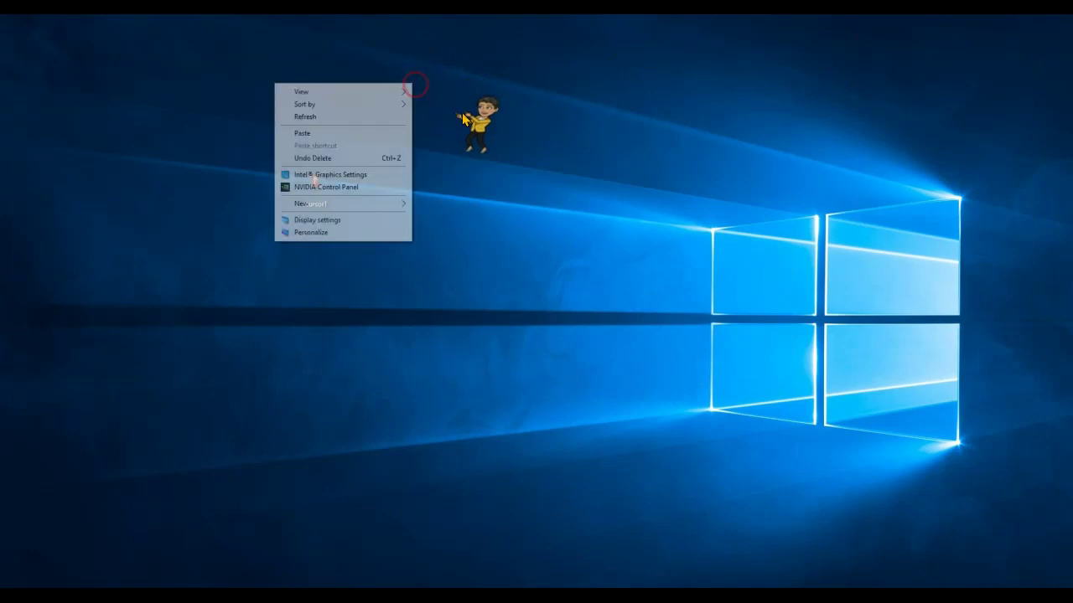
left_click(325, 135)
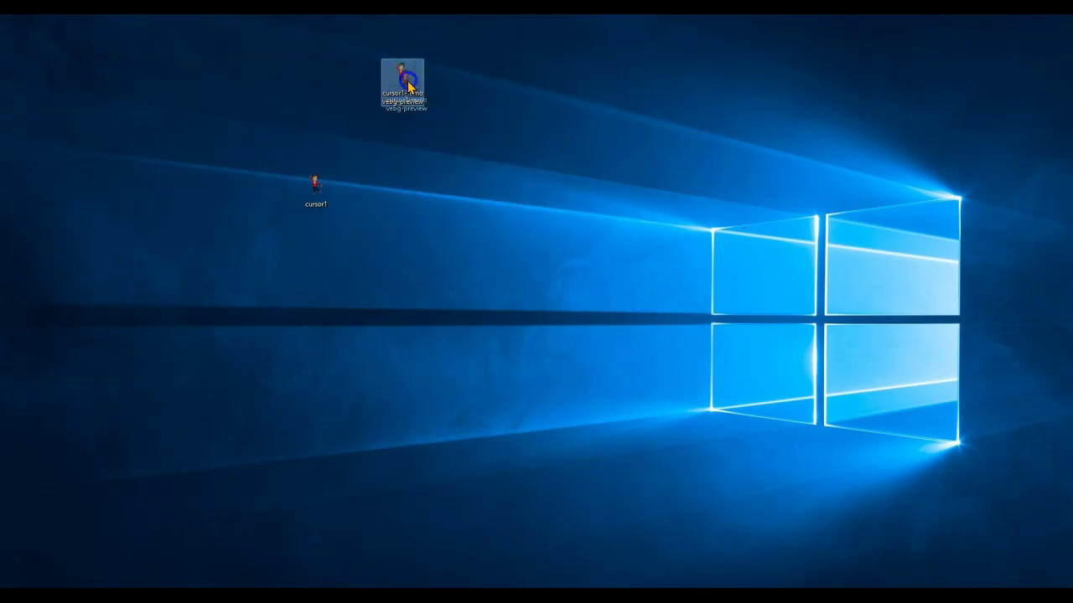
left_click_drag(450, 180, 450, 181)
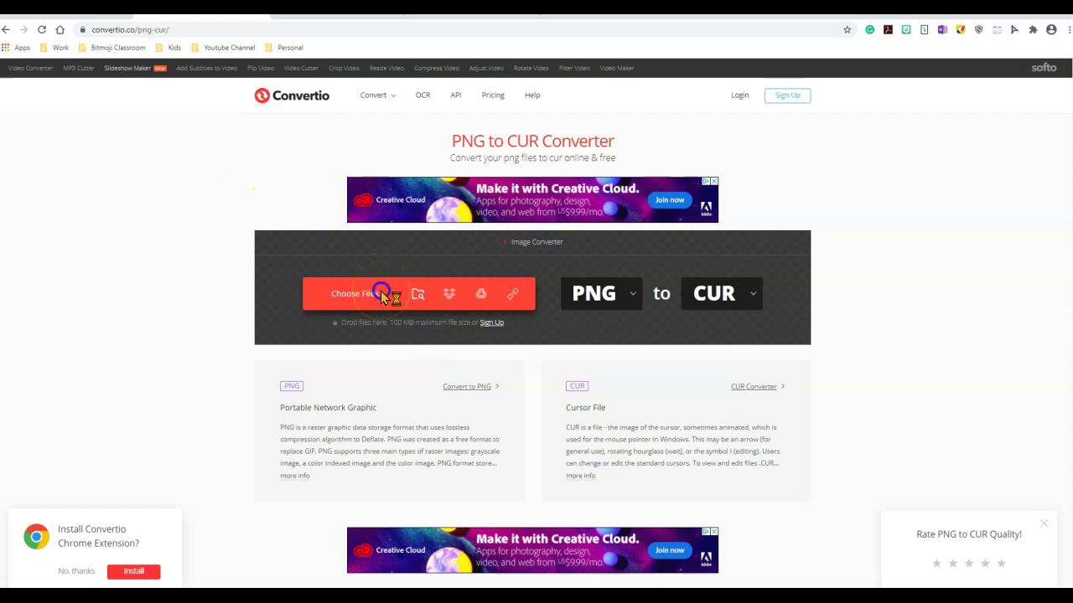
Convert cursor1-removebg-preview.png from the Desktop to CUR format with Convertio's PNG to CUR Converter.
left_click(380, 293)
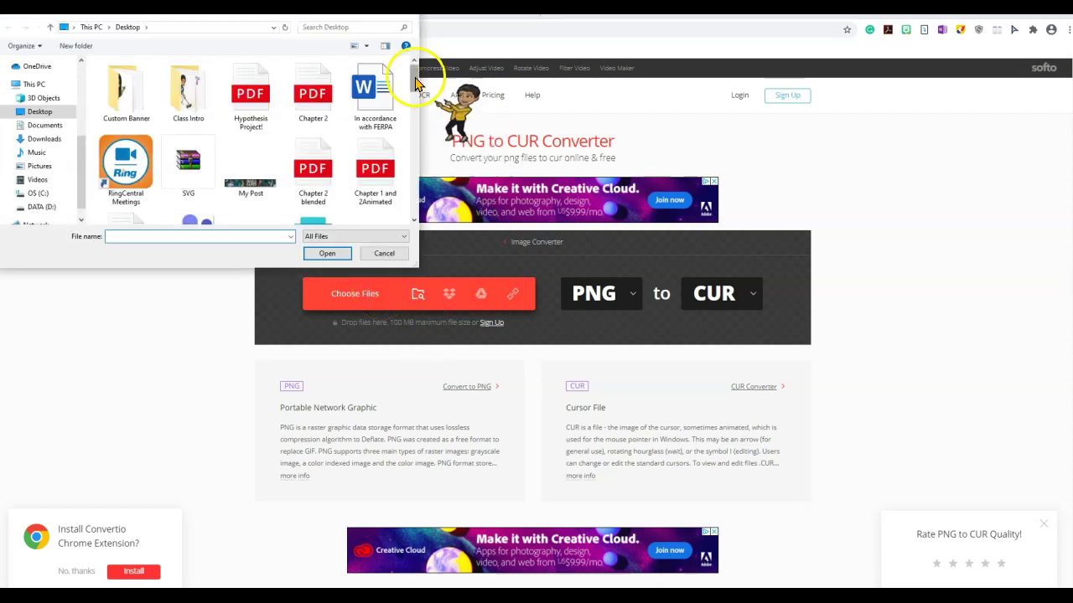
left_click_drag(416, 81, 432, 206)
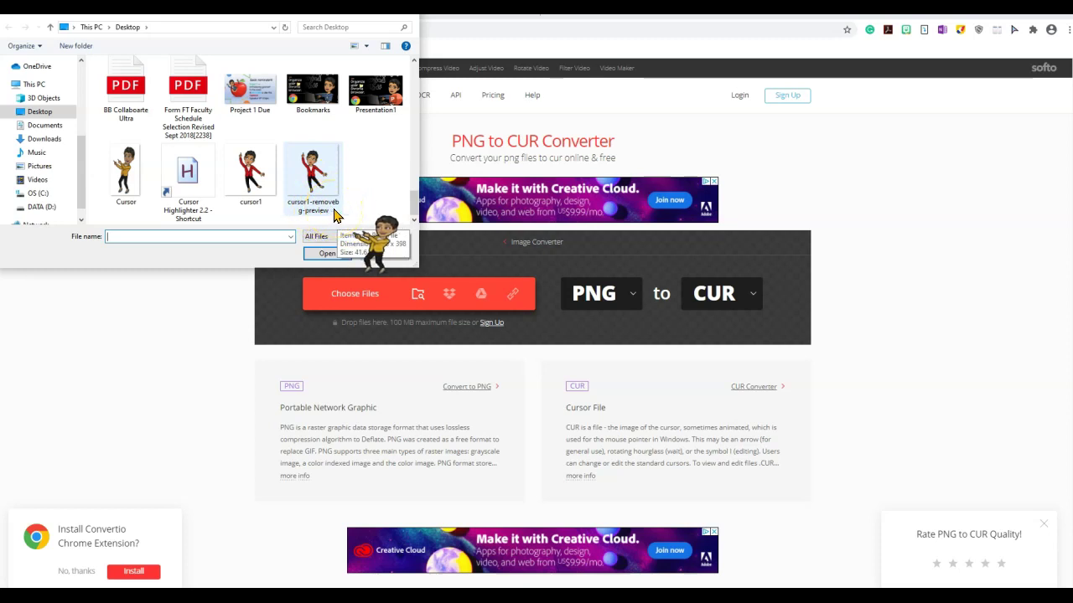
left_click(334, 214)
left_click(335, 256)
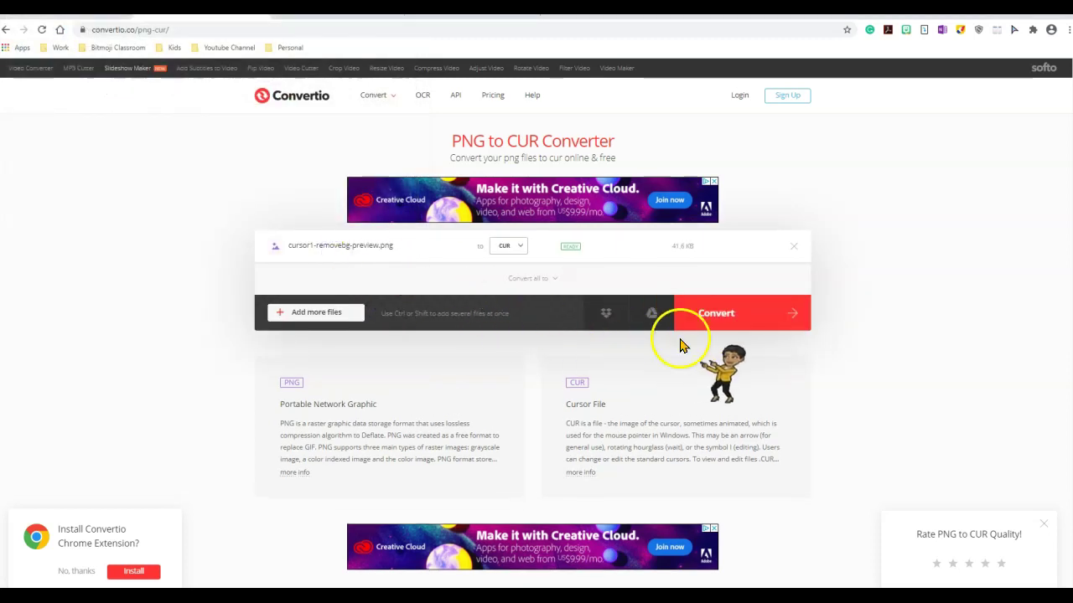
left_click(720, 311)
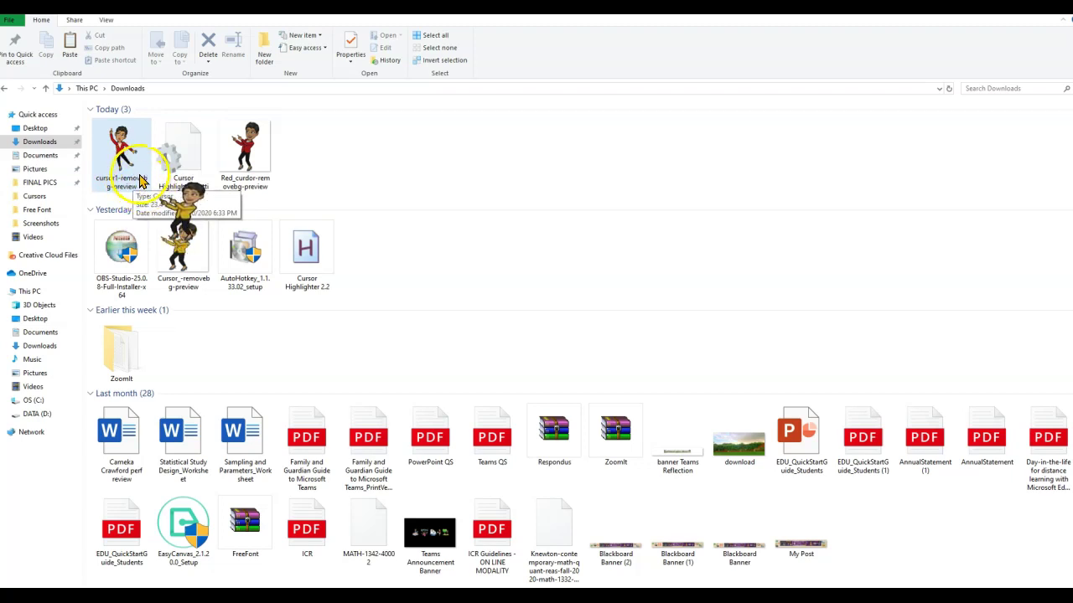
Check the file type of the converted cursor1-removebg-preview file in its properties.
right_click(127, 166)
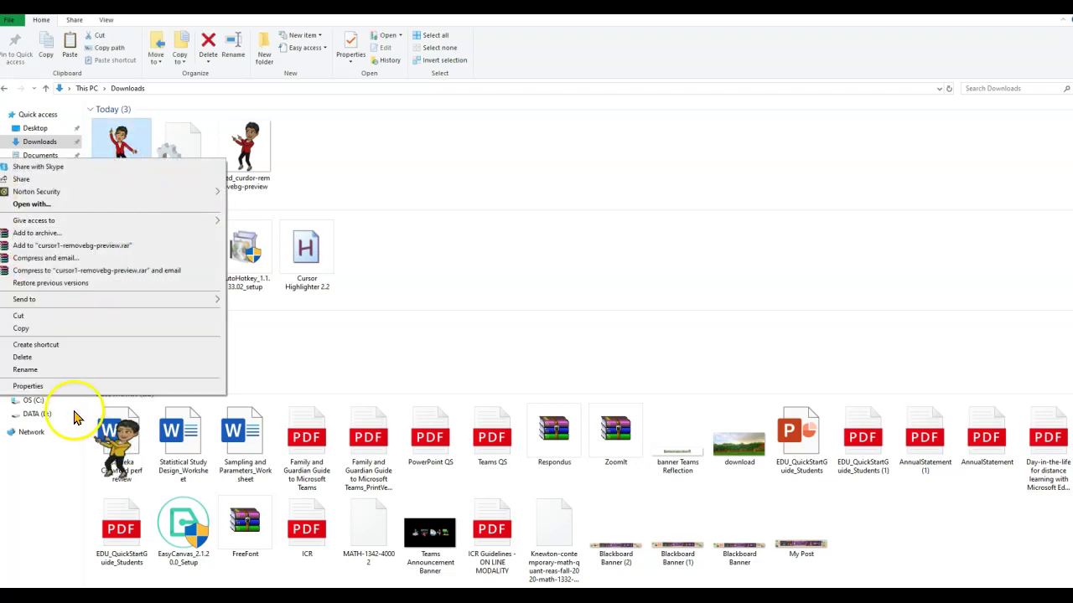
left_click(28, 386)
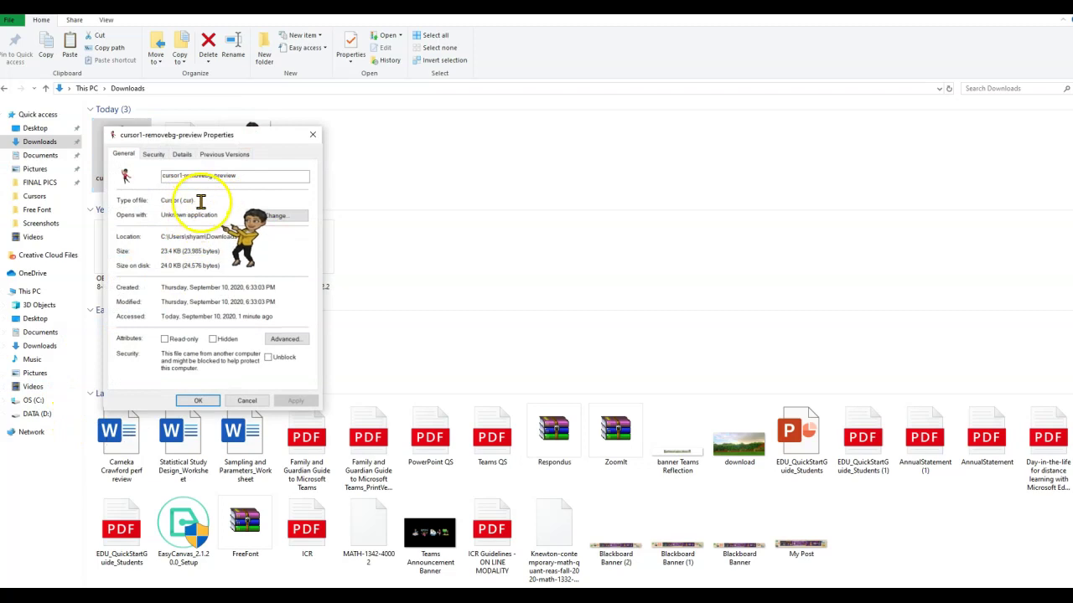
left_click(312, 134)
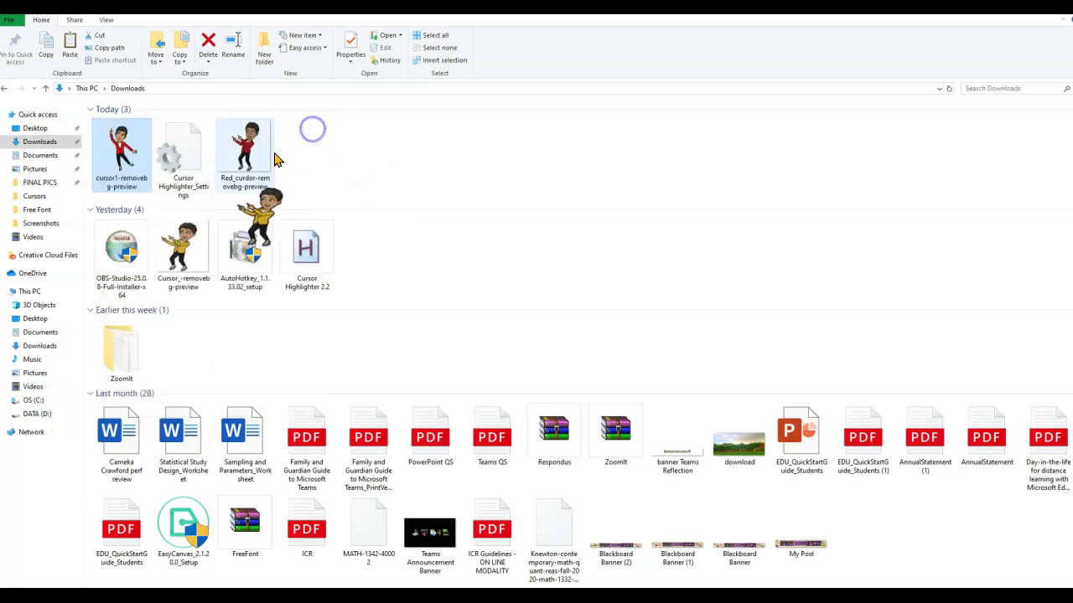
Copy the converted cursor1-removebg-preview file from Downloads into C:\Windows\Cursors, granting administrator permission.
right_click(130, 168)
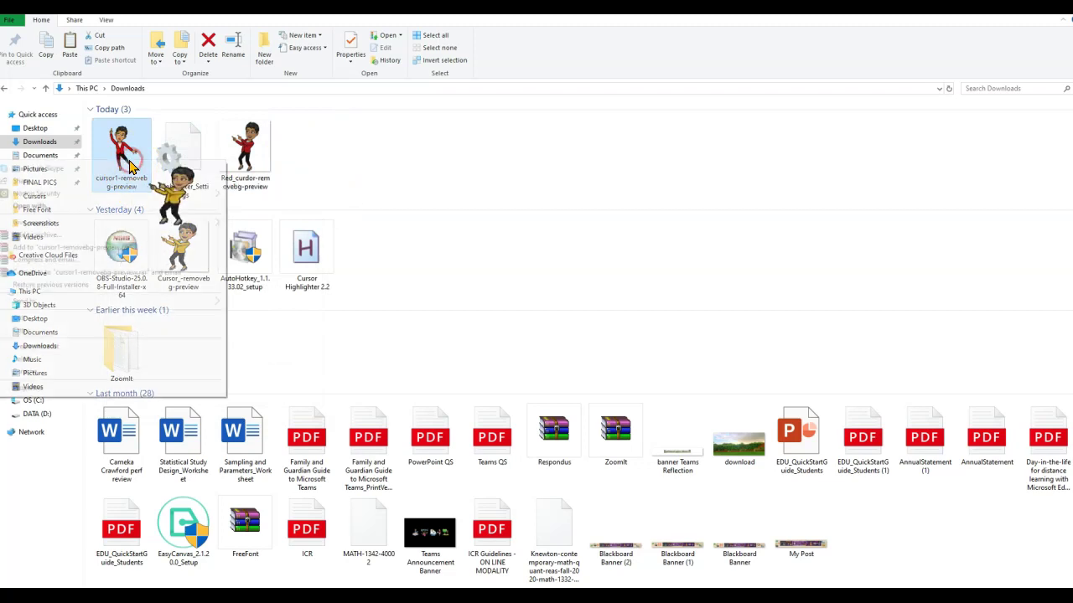
left_click(56, 333)
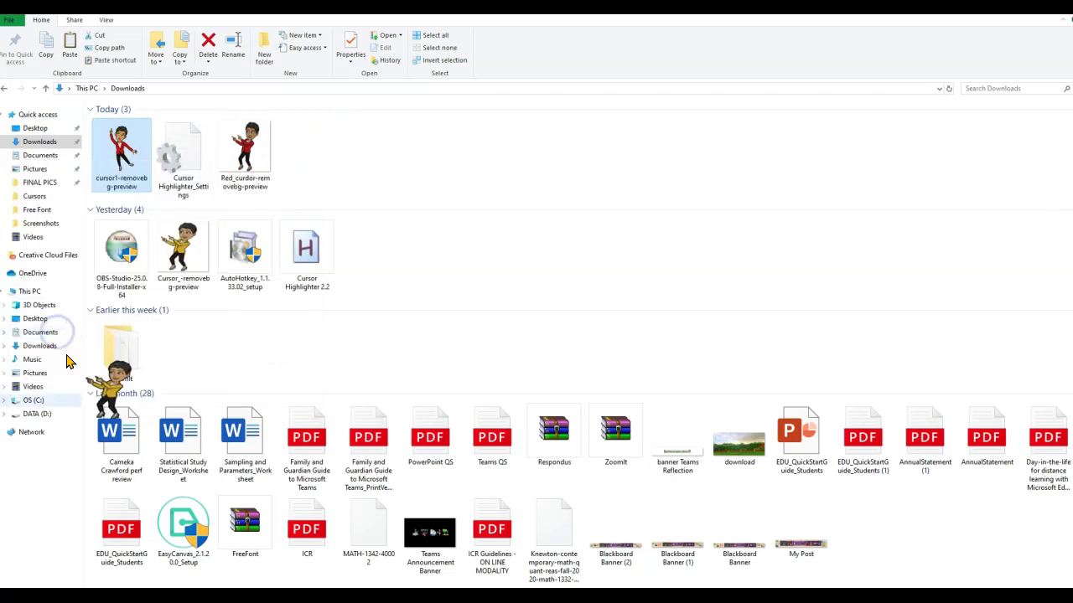
left_click(38, 402)
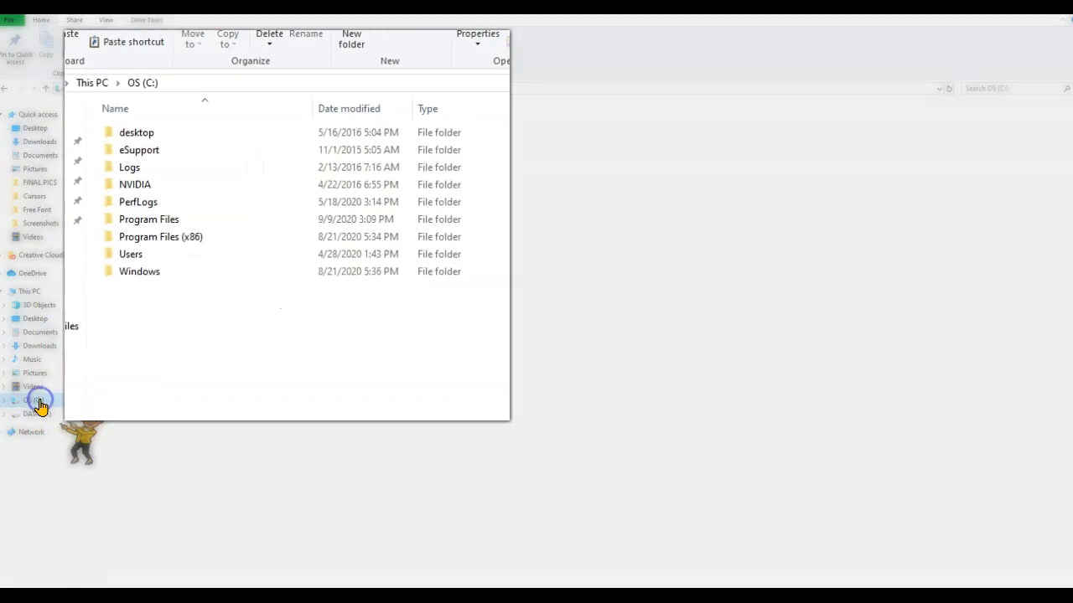
double_click(153, 305)
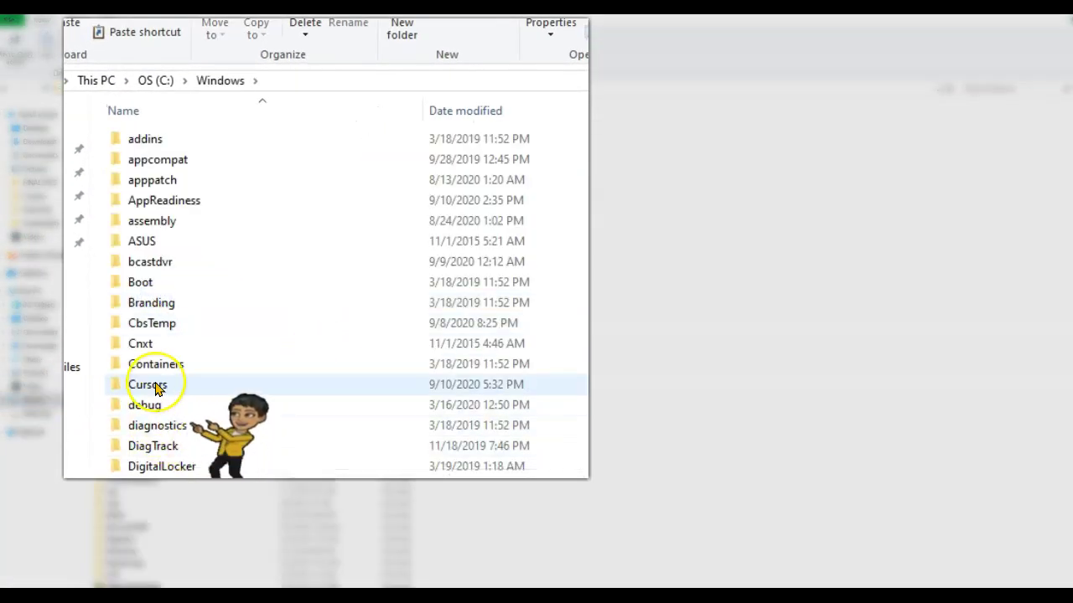
double_click(156, 389)
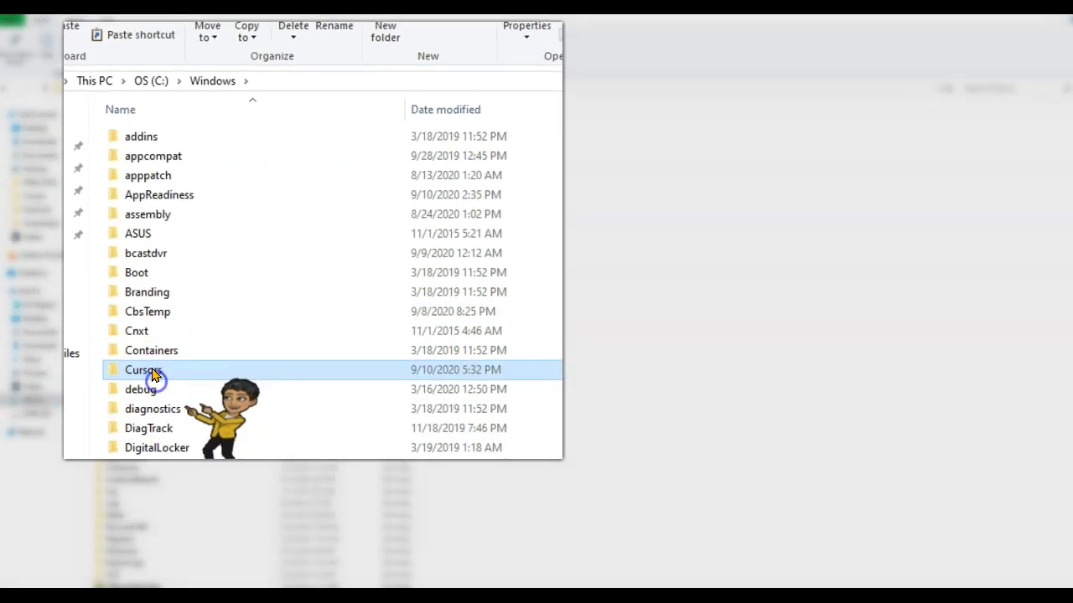
right_click(648, 186)
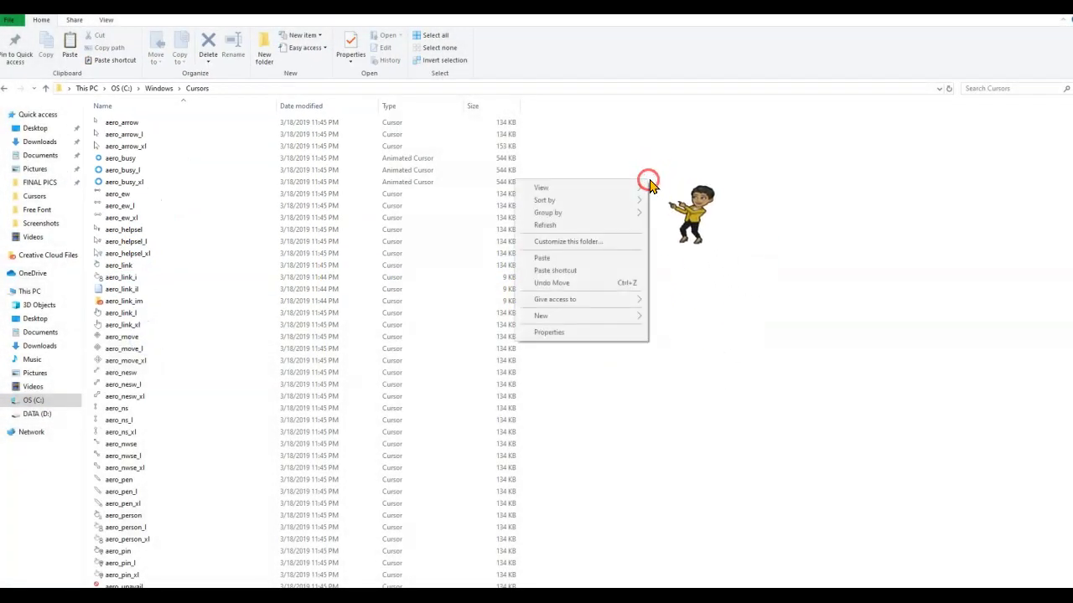
left_click(568, 258)
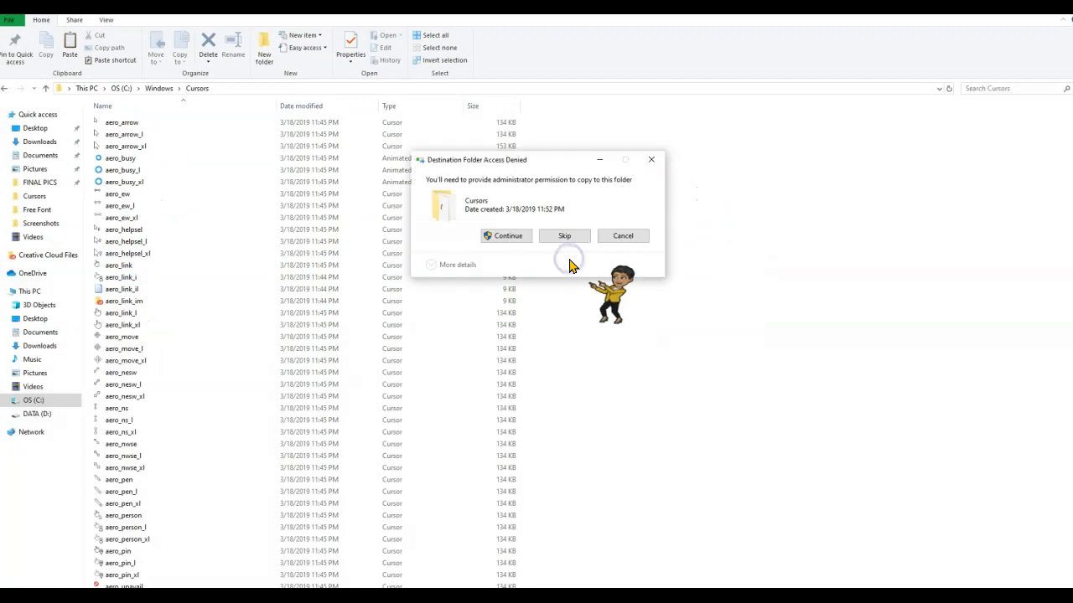
left_click(509, 237)
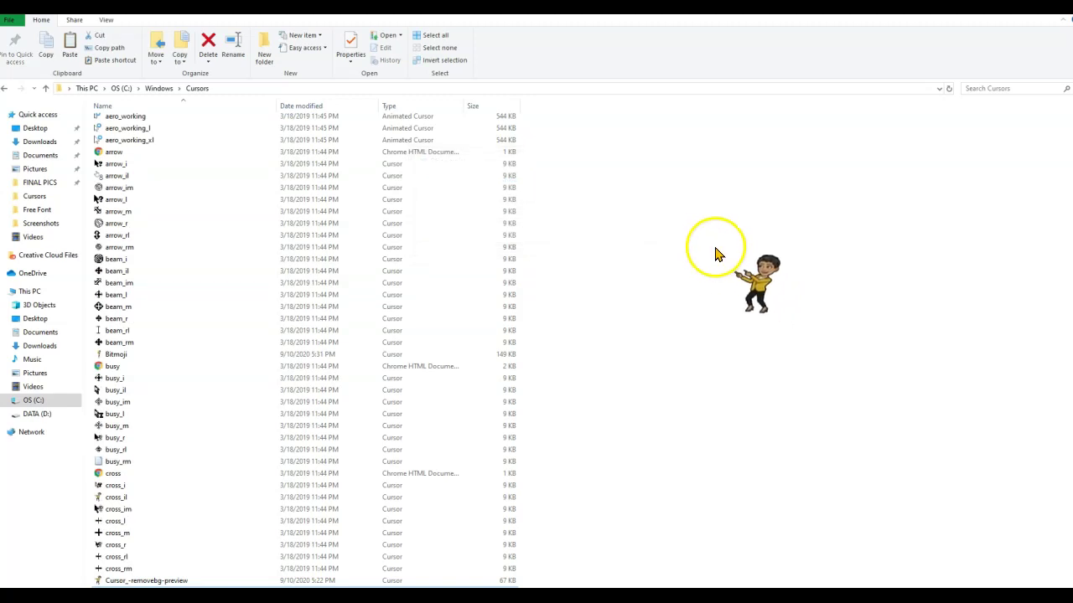
Search Windows for the mouse settings and open the pointer customization options in Mouse Properties.
left_click(698, 250)
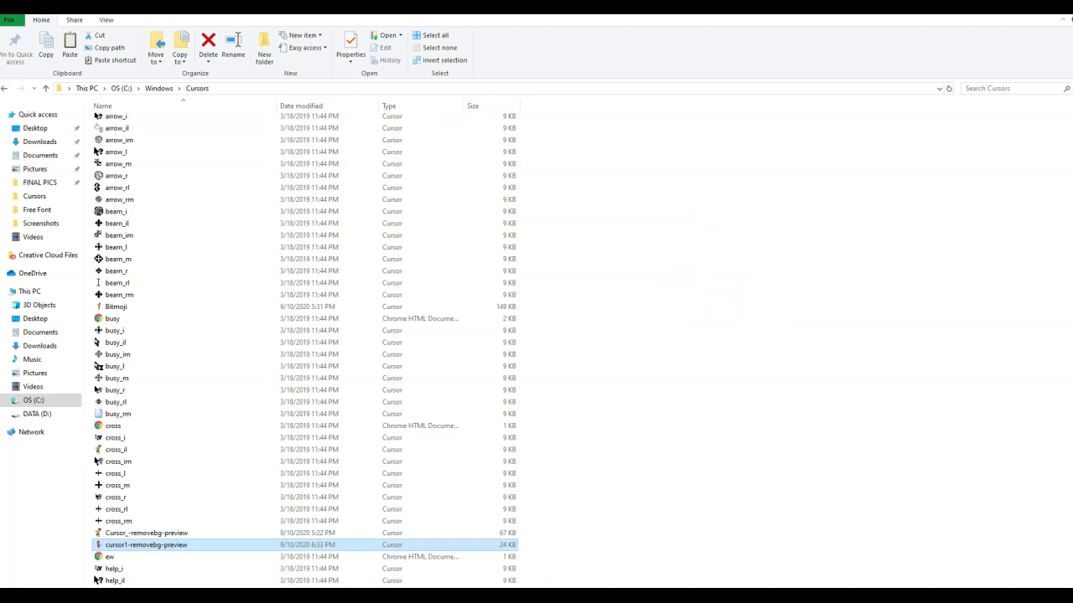
left_click(30, 581)
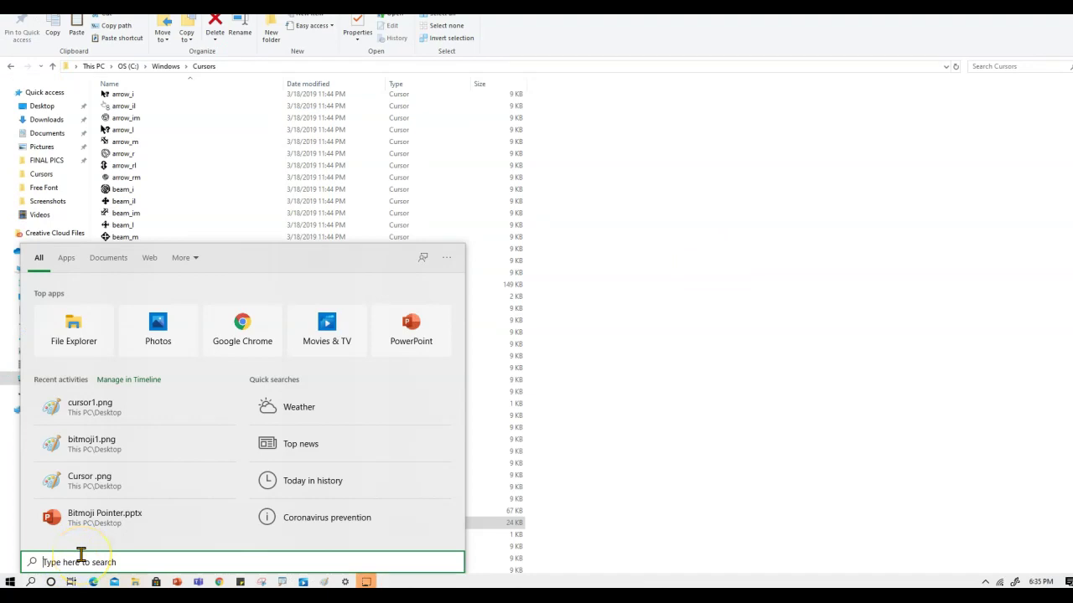
type("mouse")
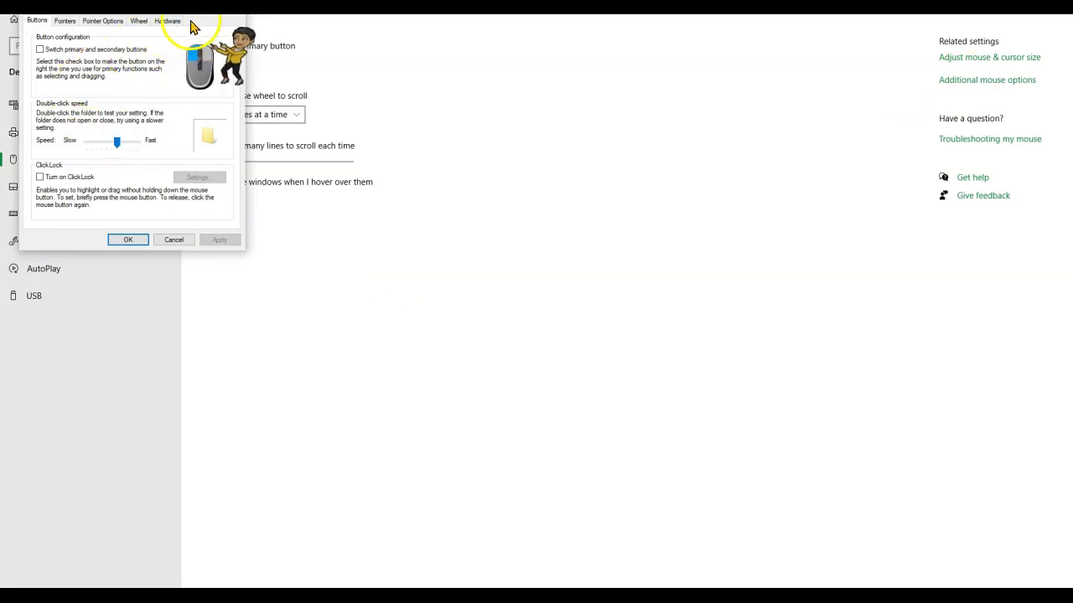
left_click_drag(198, 14, 542, 77)
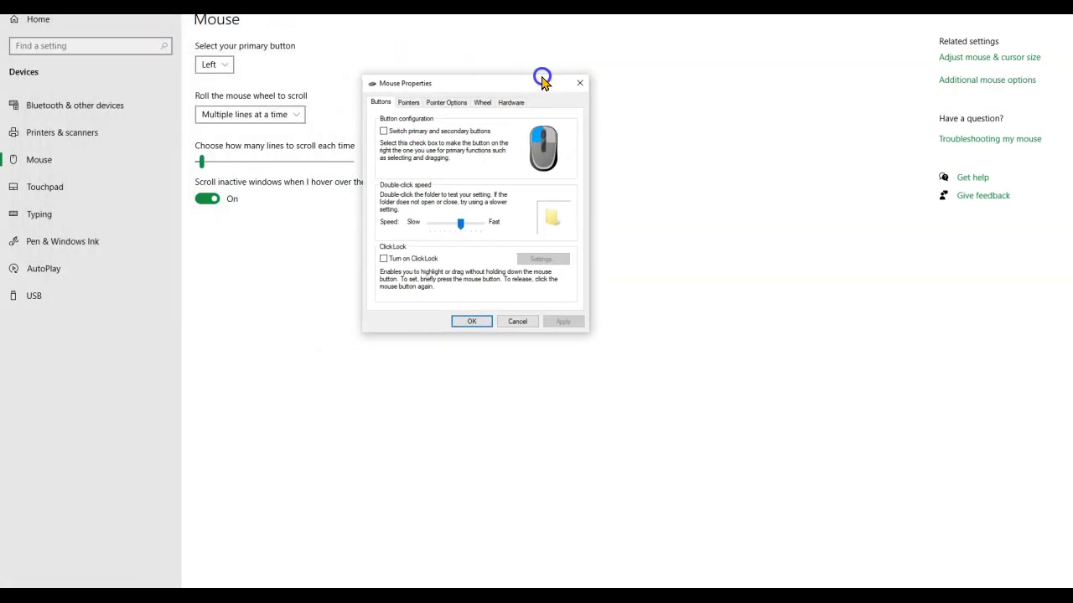
left_click(409, 103)
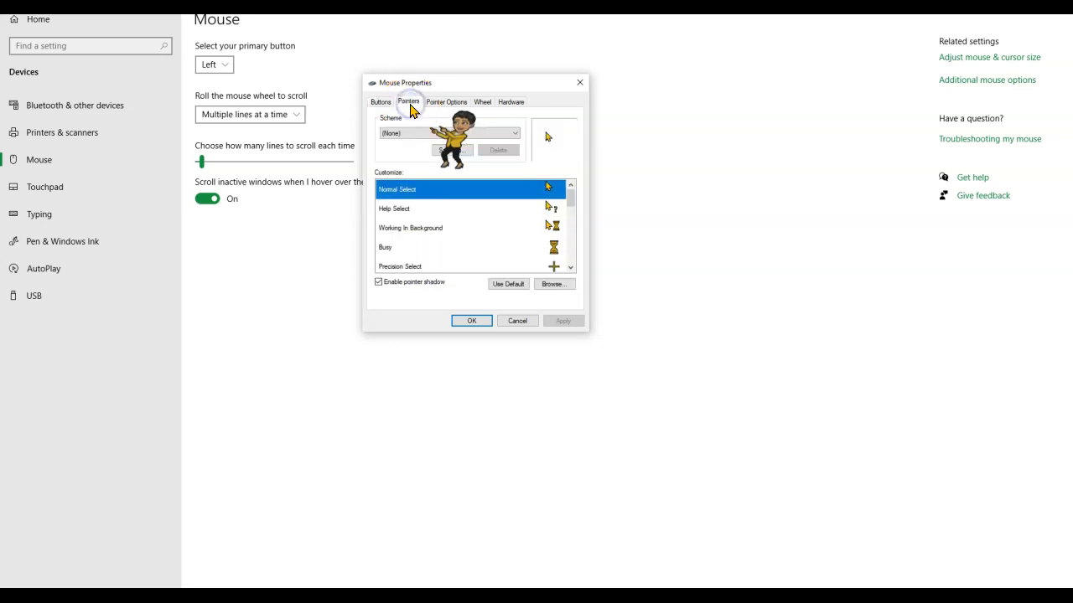
Assign the cursor1-removebg-preview file from the Cursors folder to the Normal Select pointer.
left_click(553, 286)
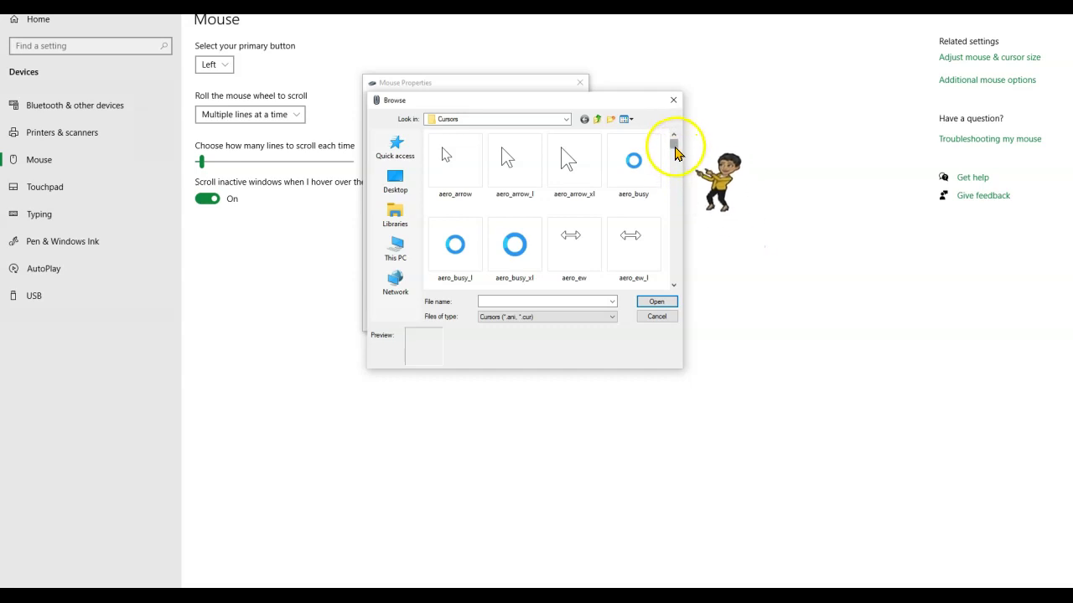
left_click_drag(676, 144, 676, 157)
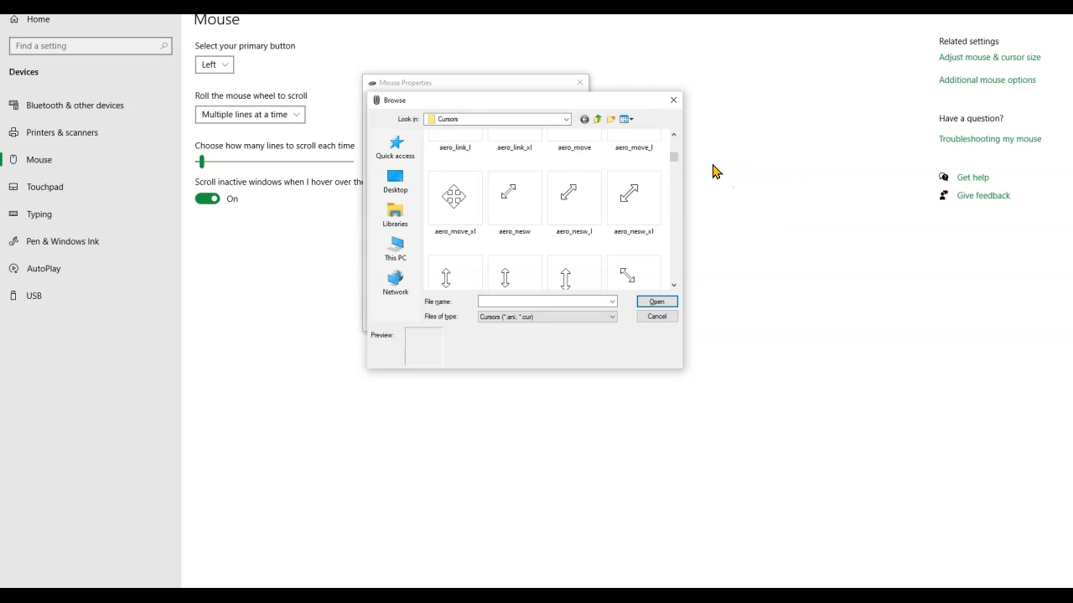
left_click(675, 159)
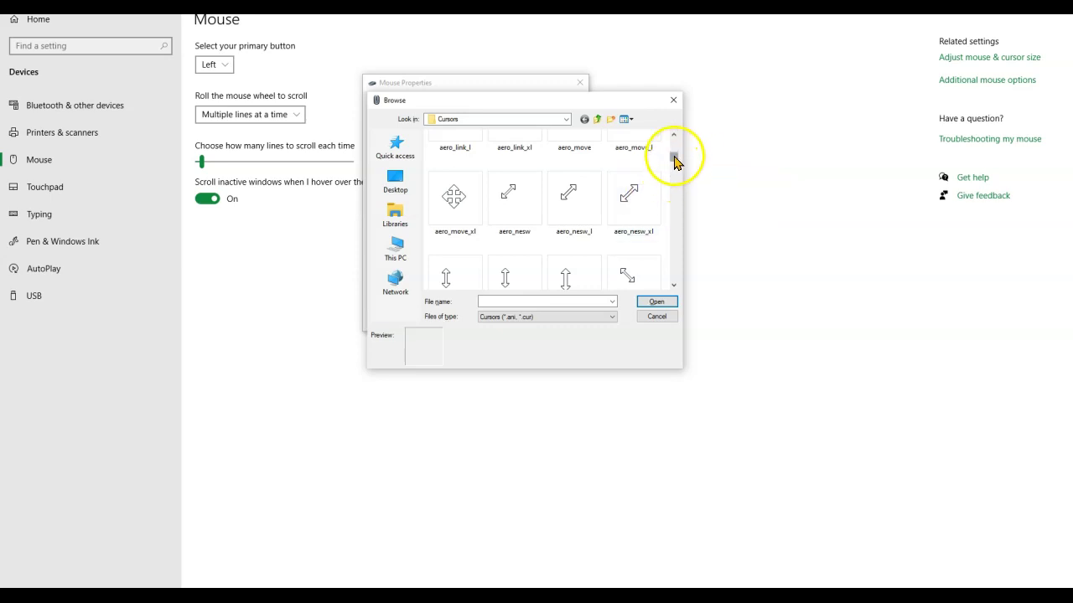
left_click_drag(675, 159, 676, 201)
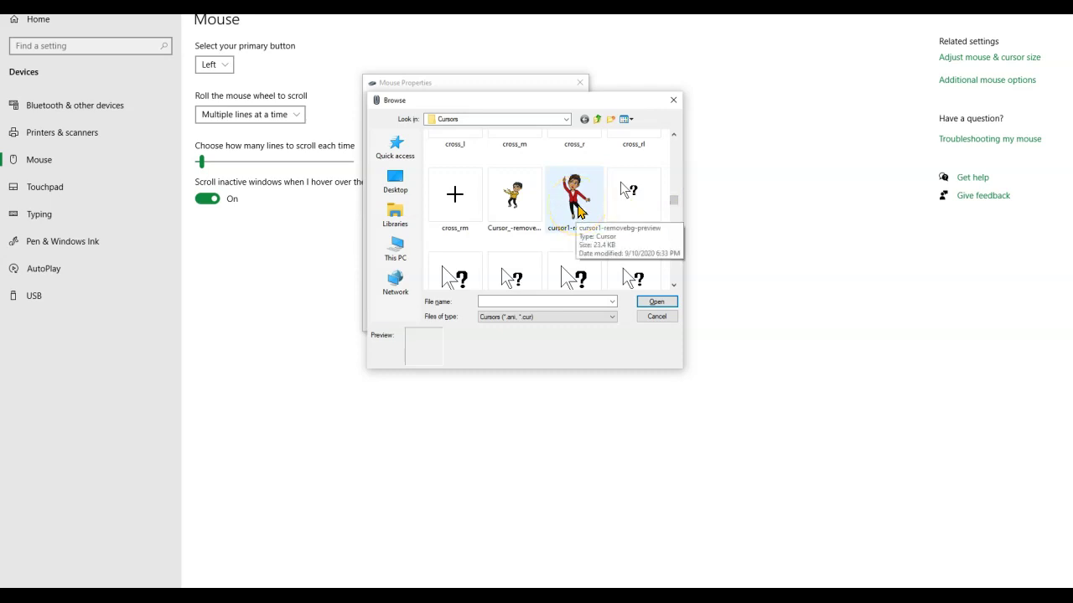
left_click(576, 201)
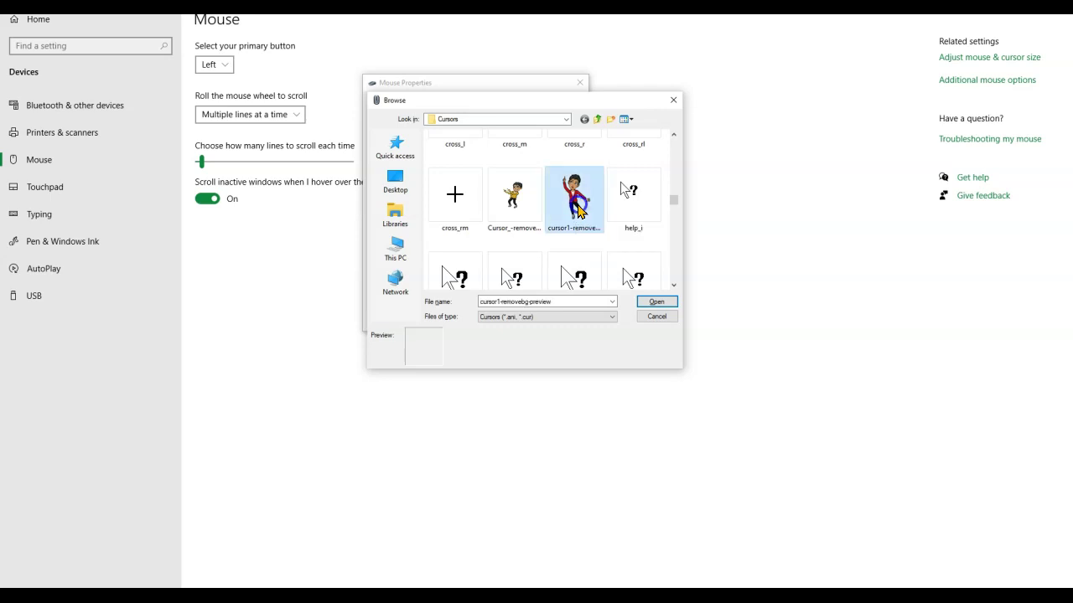
left_click(654, 303)
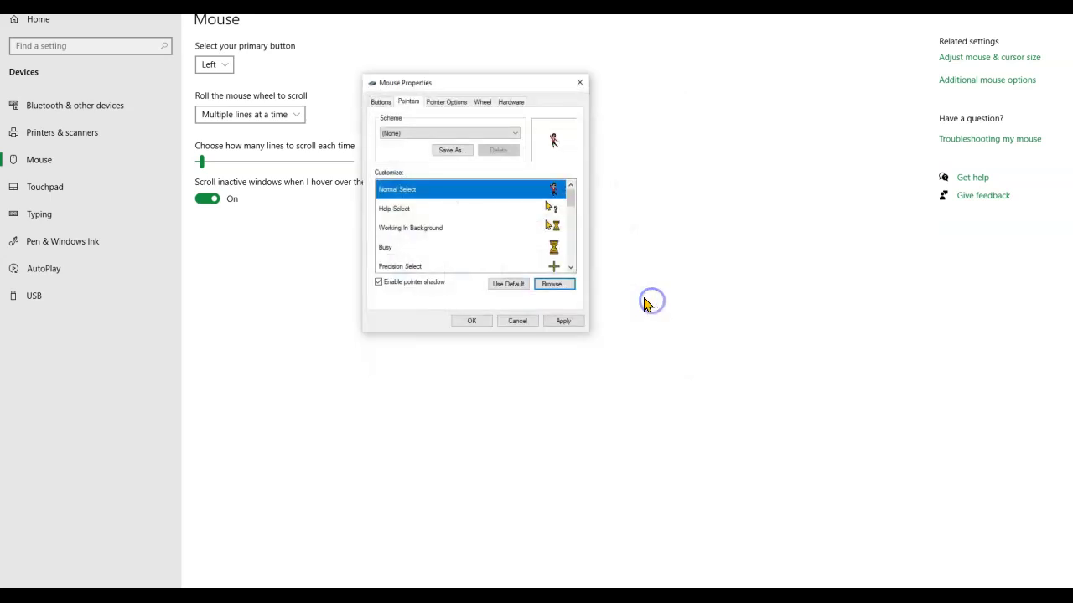
Save the customized pointers as a cursor scheme named redbitmoji and apply it.
left_click(432, 134)
left_click(432, 143)
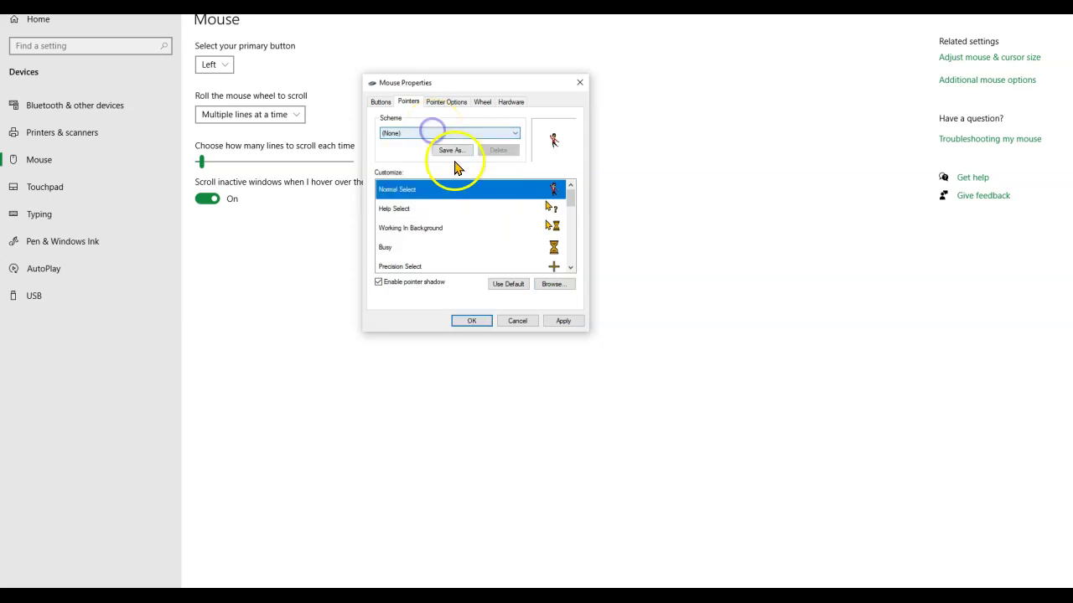
left_click(451, 150)
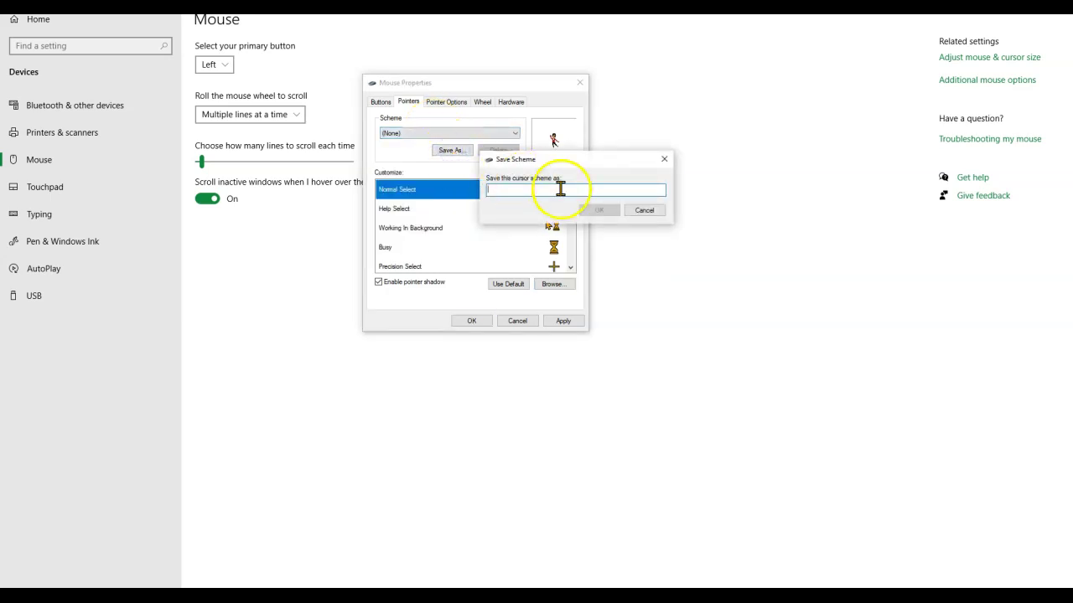
type("redb")
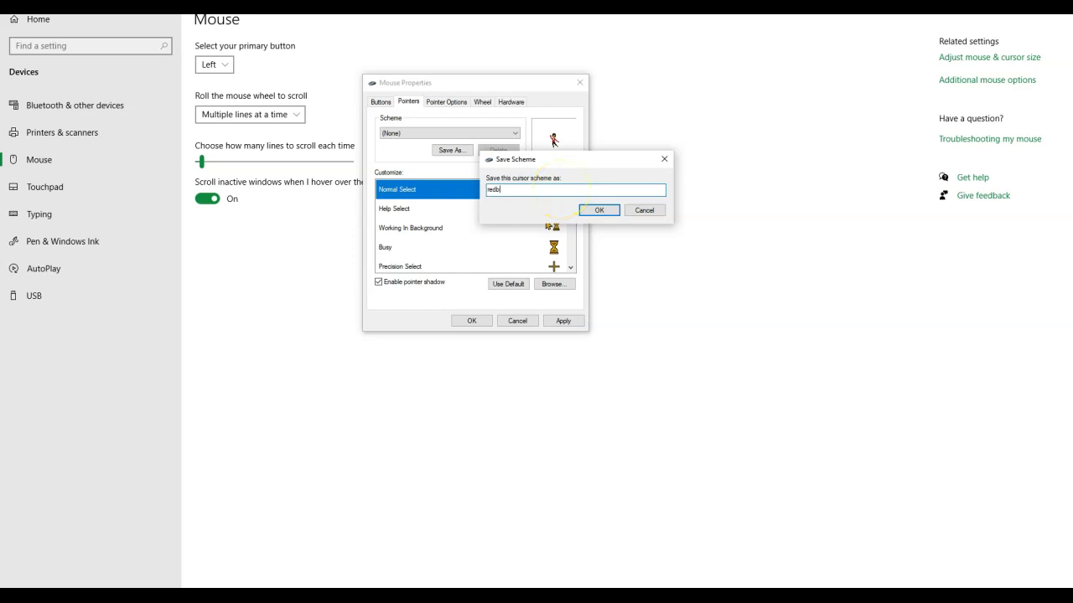
type("itmoji")
left_click(597, 210)
left_click(560, 321)
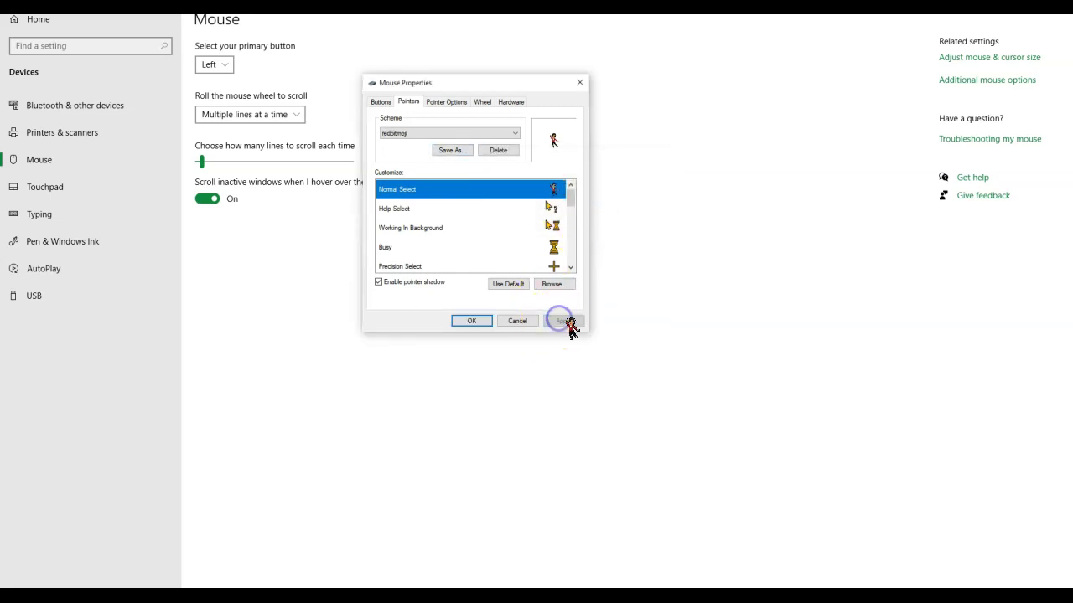